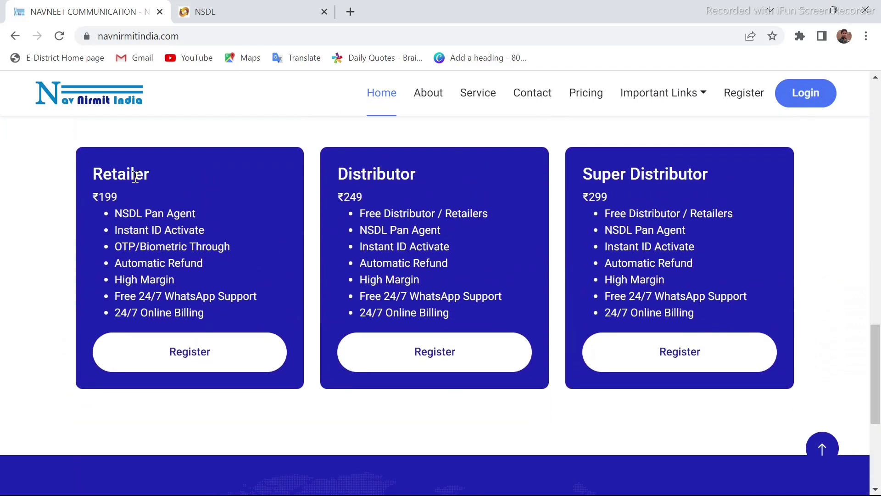
- Review the Retailer and Super Distributor plans, and open the registration form for the Retailer plan
{"action": "left_click_drag", "start_coordinate": [117, 172], "coordinate": [143, 174]}
{"action": "left_click", "coordinate": [218, 215]}
{"action": "left_click_drag", "start_coordinate": [611, 175], "coordinate": [670, 171]}
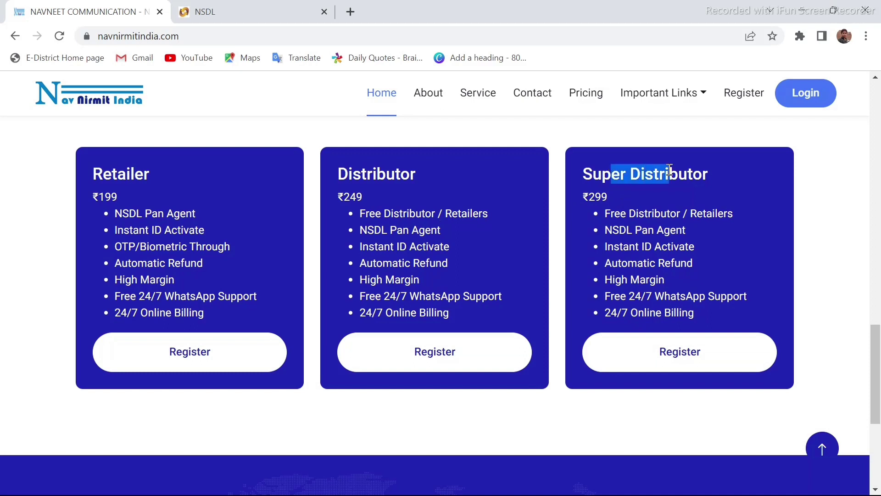
{"action": "left_click", "coordinate": [688, 194]}
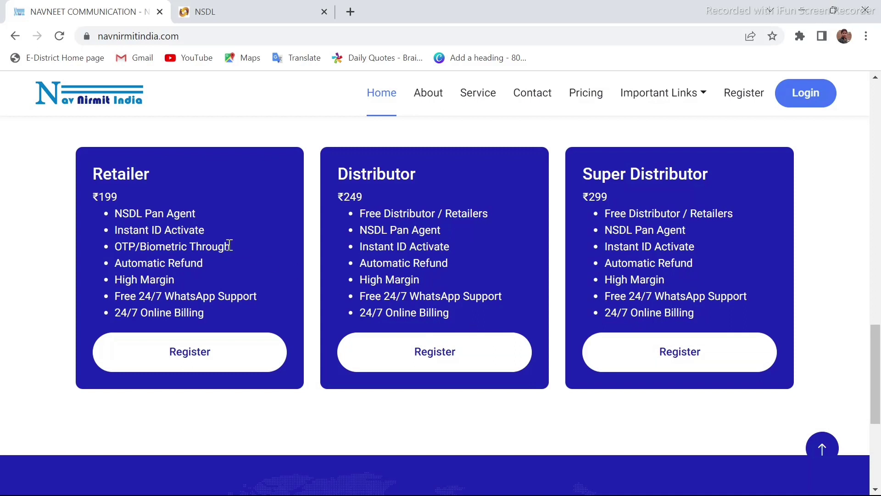
{"action": "left_click", "coordinate": [212, 355]}
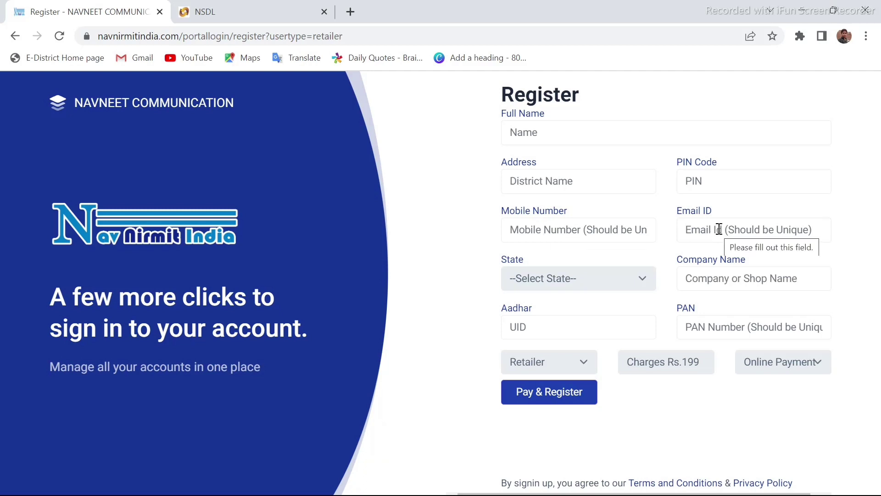
- Check the available states in the registration form, and set the account type to Retailer with Online Payment
{"action": "left_click", "coordinate": [574, 276]}
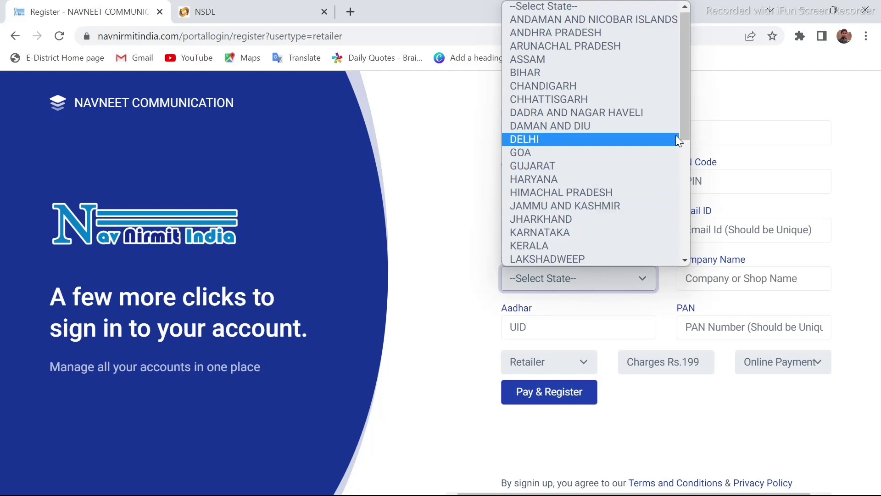
{"action": "left_click", "coordinate": [869, 228]}
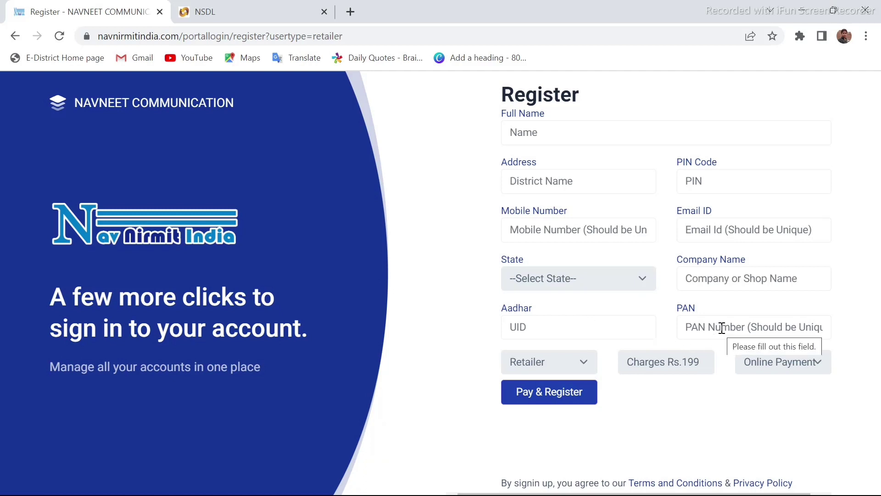
{"action": "left_click", "coordinate": [567, 359]}
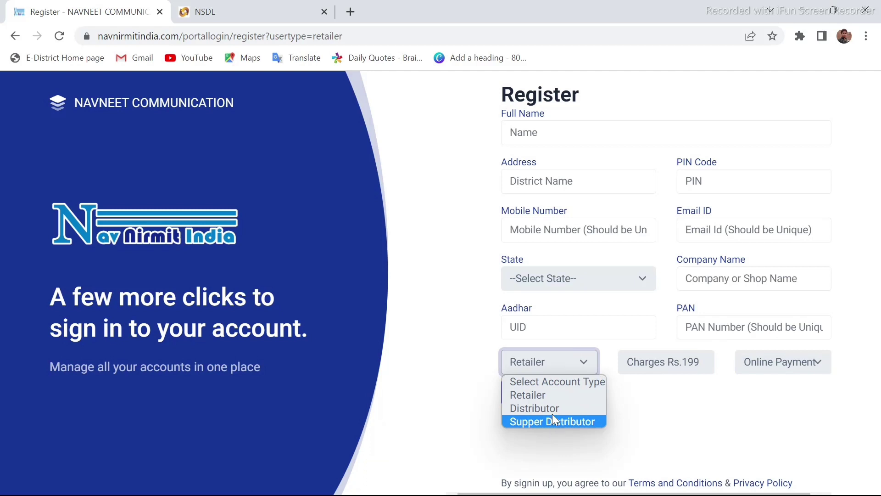
{"action": "left_click", "coordinate": [553, 396]}
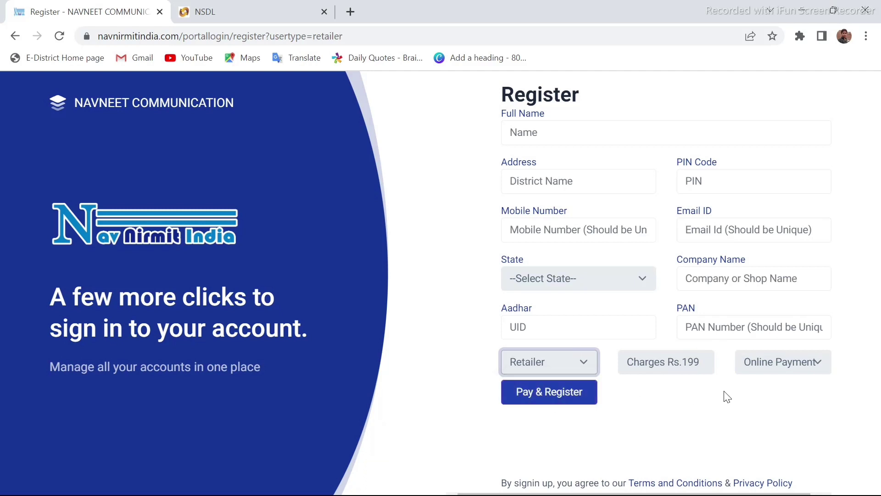
{"action": "left_click", "coordinate": [775, 369]}
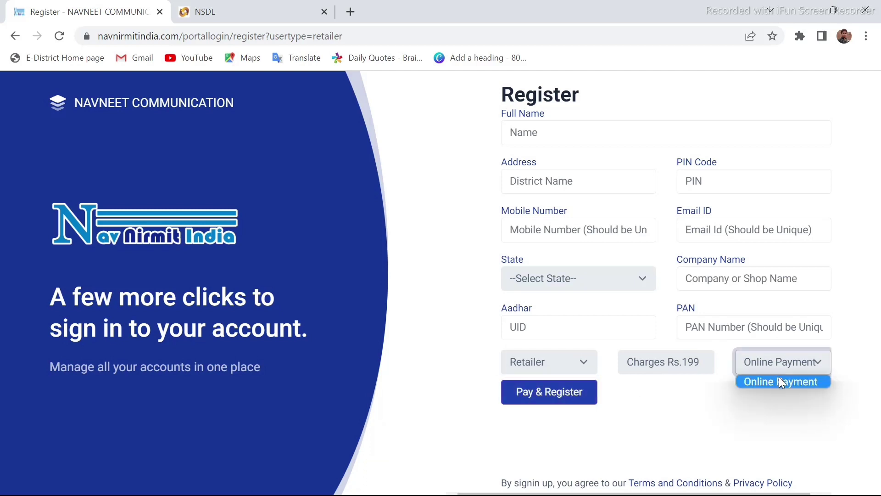
{"action": "left_click", "coordinate": [780, 385]}
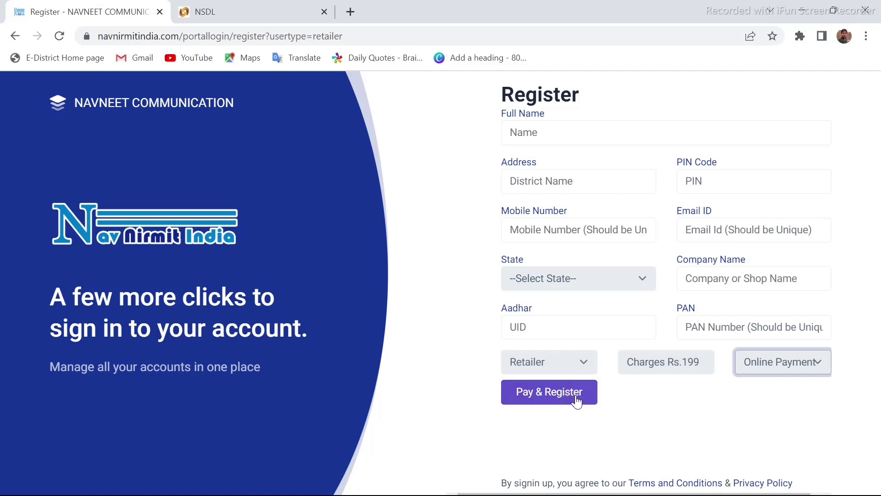
- Acknowledge the account creation notice to continue to the account activation page
{"action": "mouse_move", "coordinate": [762, 494]}
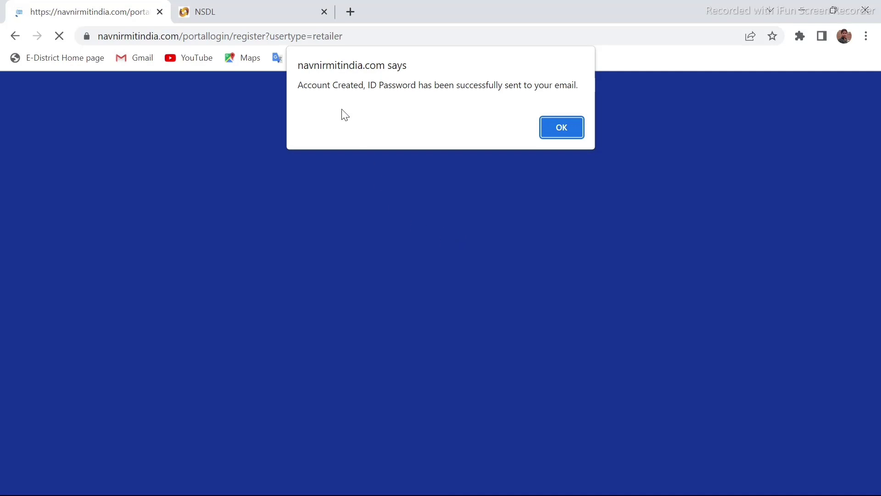
{"action": "left_click_drag", "start_coordinate": [303, 86], "coordinate": [576, 89]}
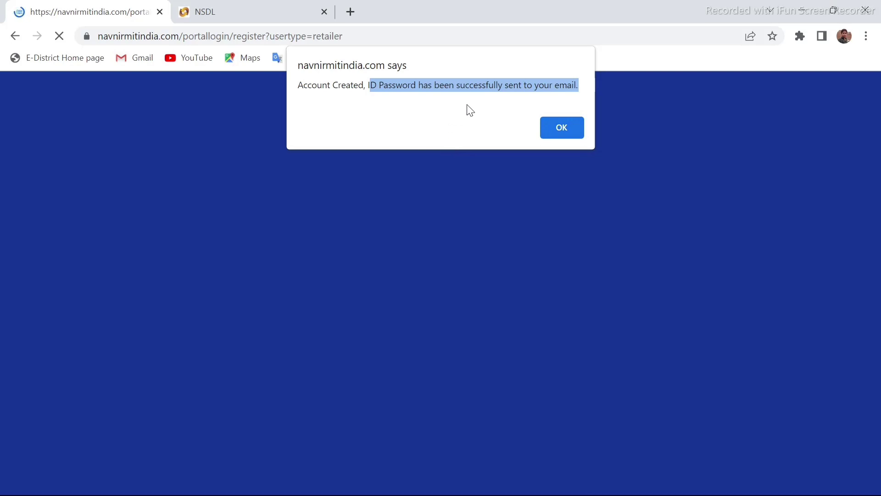
{"action": "left_click", "coordinate": [568, 132]}
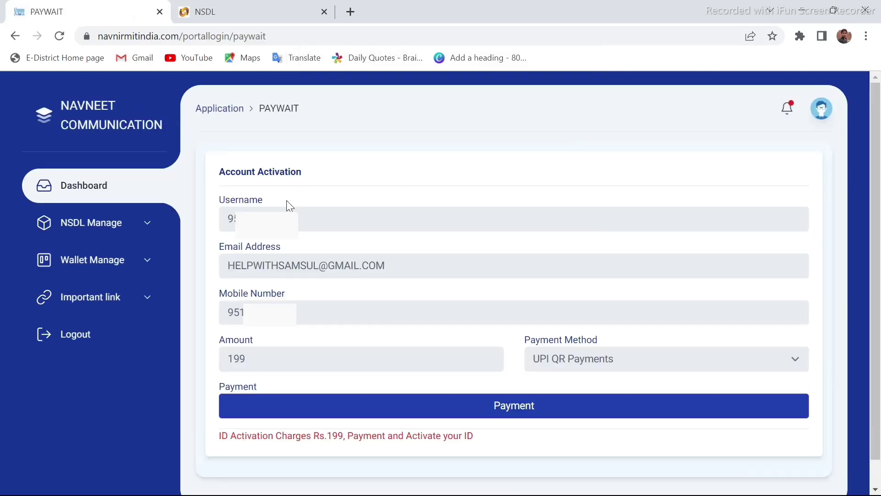
- Pay the Rs.199 account activation charge with UPI QR Payments and acknowledge the activation notice
{"action": "left_click", "coordinate": [274, 217]}
{"action": "left_click", "coordinate": [590, 361]}
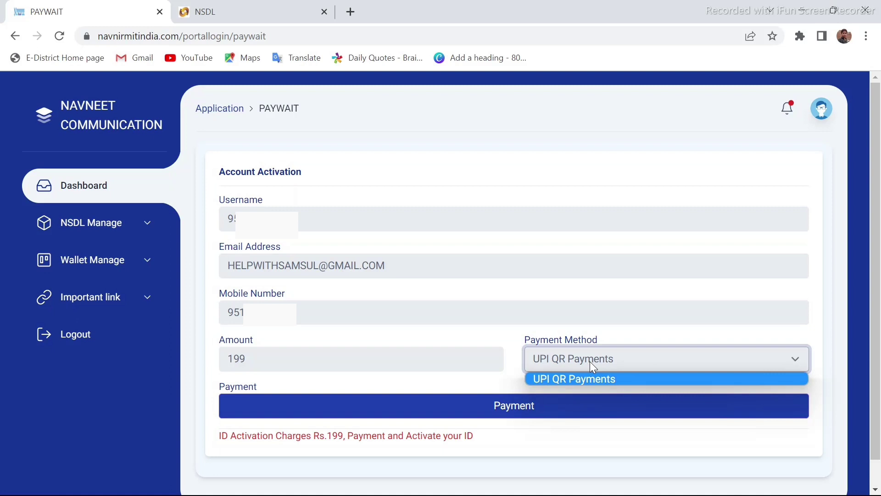
{"action": "left_click", "coordinate": [590, 361]}
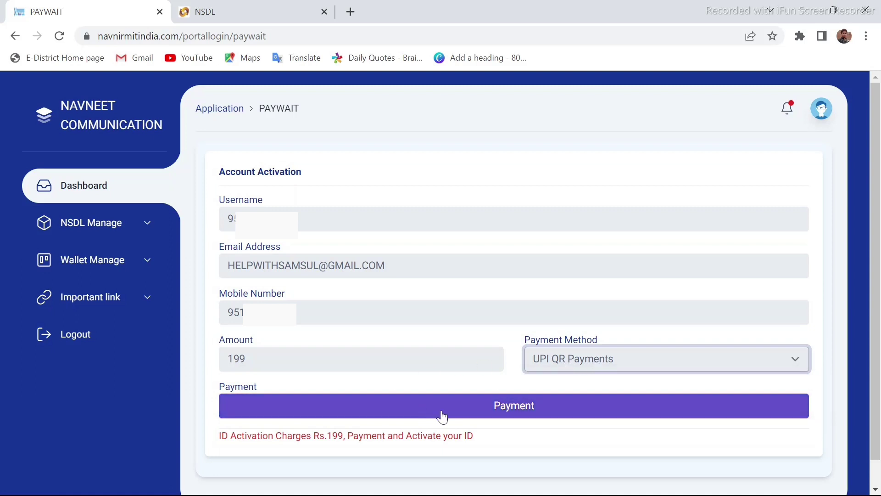
{"action": "left_click", "coordinate": [493, 406]}
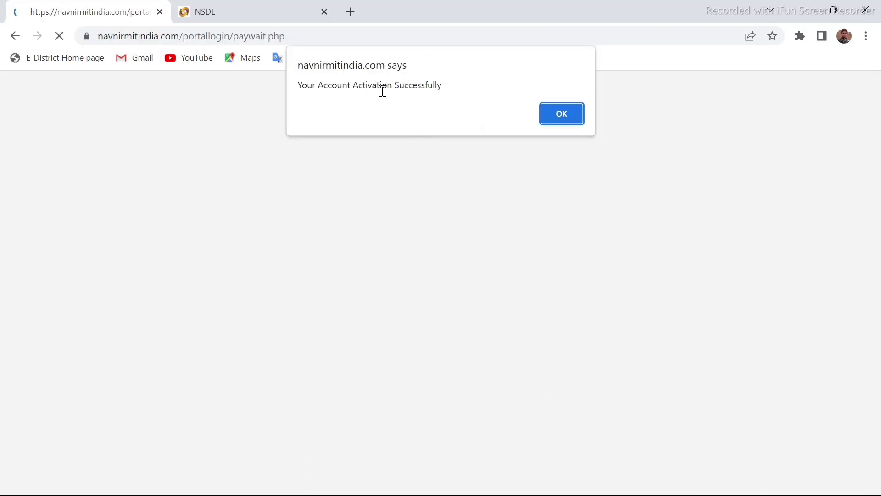
{"action": "left_click_drag", "start_coordinate": [376, 86], "coordinate": [434, 87]}
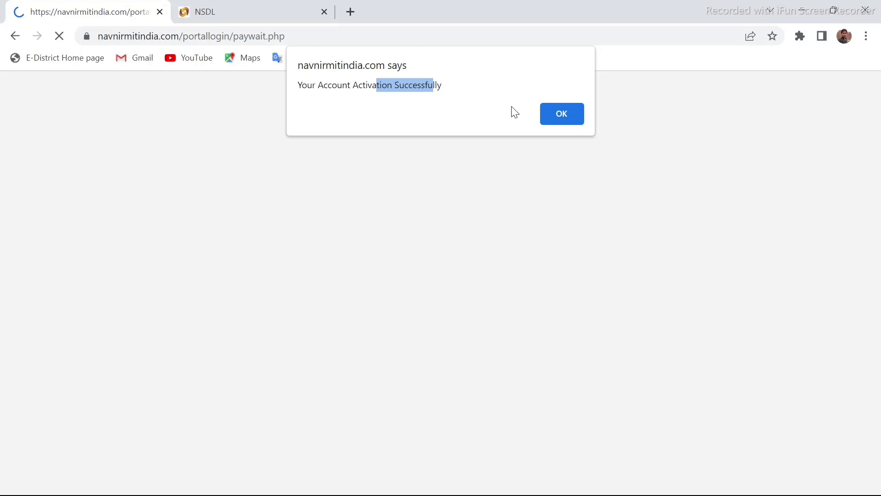
{"action": "left_click", "coordinate": [564, 115]}
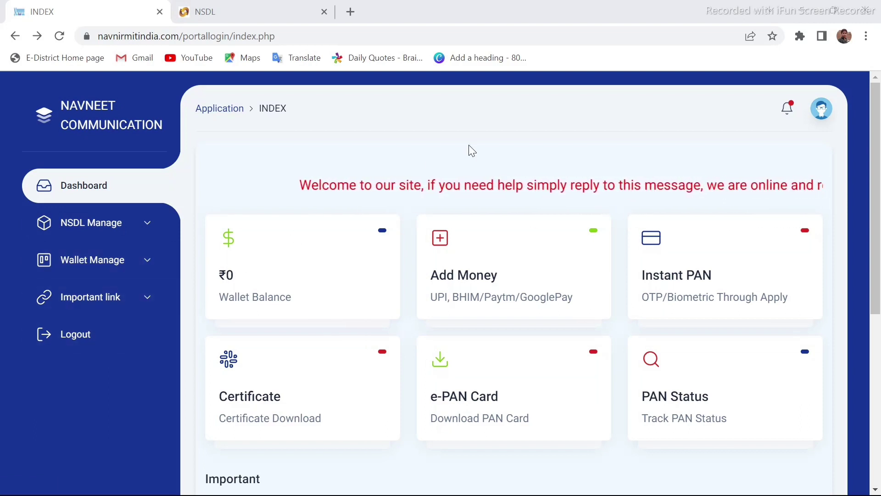
- Open the Instant PAN application and choose EKYC - Instant PAN, New PAN (Form 49A) and Male, leaving the form unsubmitted
{"action": "left_click", "coordinate": [668, 271]}
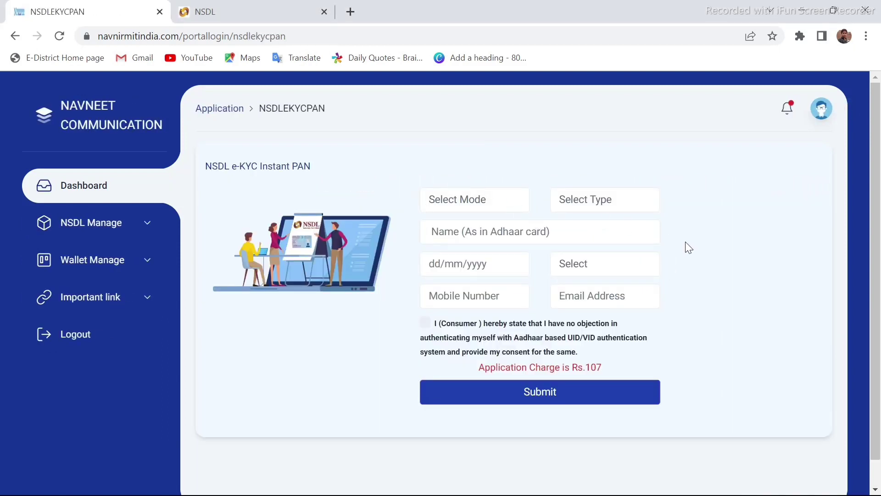
{"action": "left_click", "coordinate": [497, 208]}
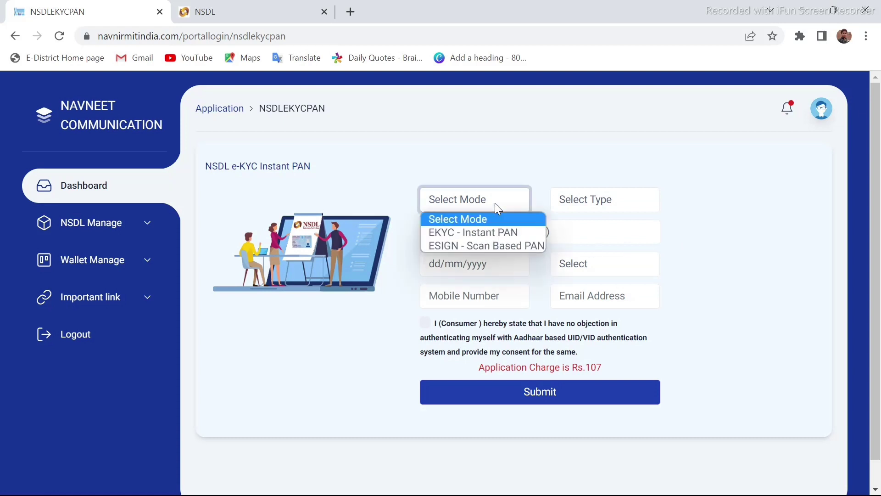
{"action": "left_click", "coordinate": [495, 233]}
{"action": "left_click", "coordinate": [593, 202]}
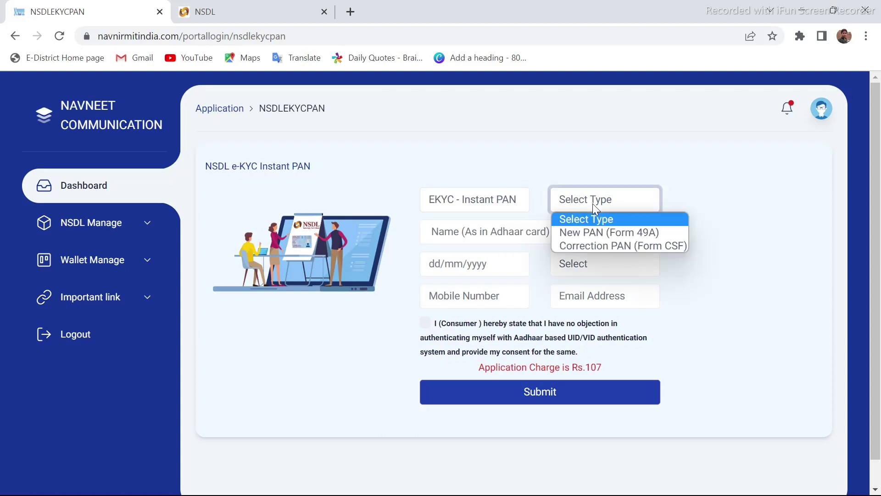
{"action": "left_click", "coordinate": [596, 232]}
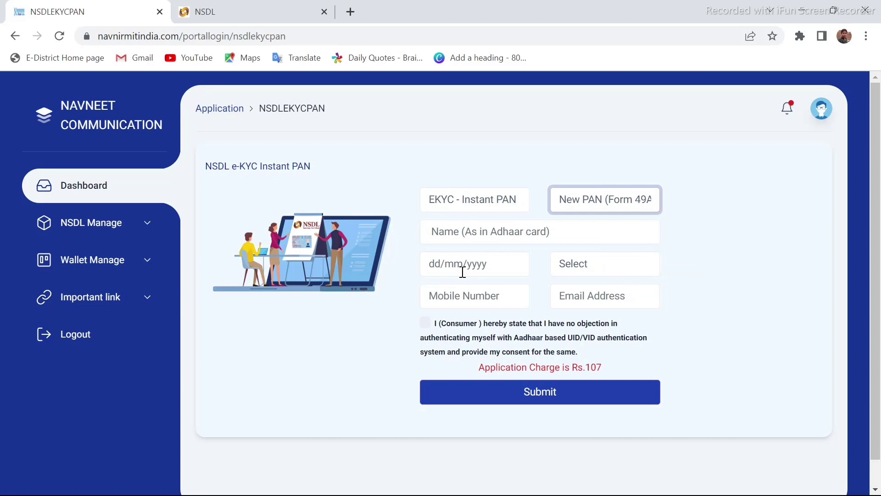
{"action": "left_click", "coordinate": [586, 269]}
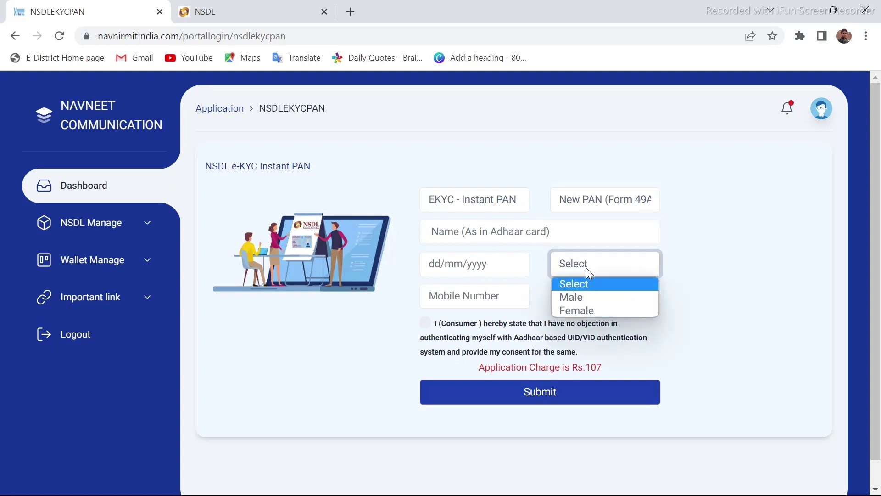
{"action": "left_click", "coordinate": [586, 299]}
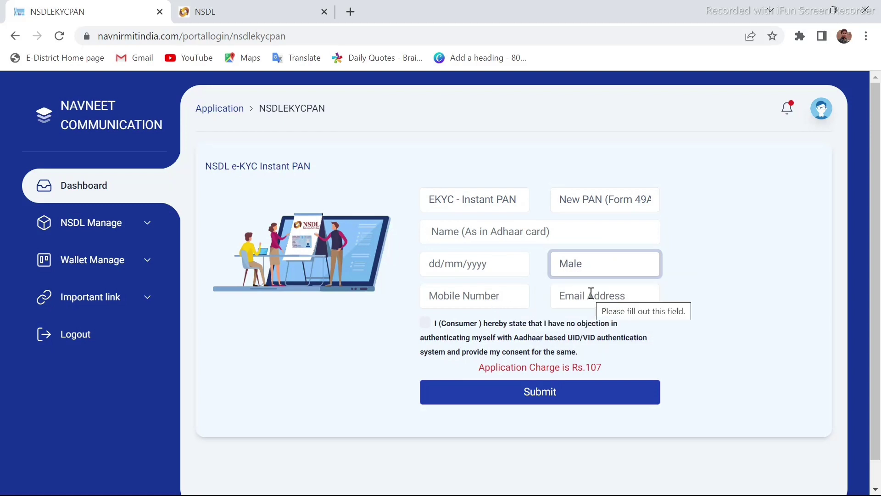
{"action": "left_click", "coordinate": [651, 365]}
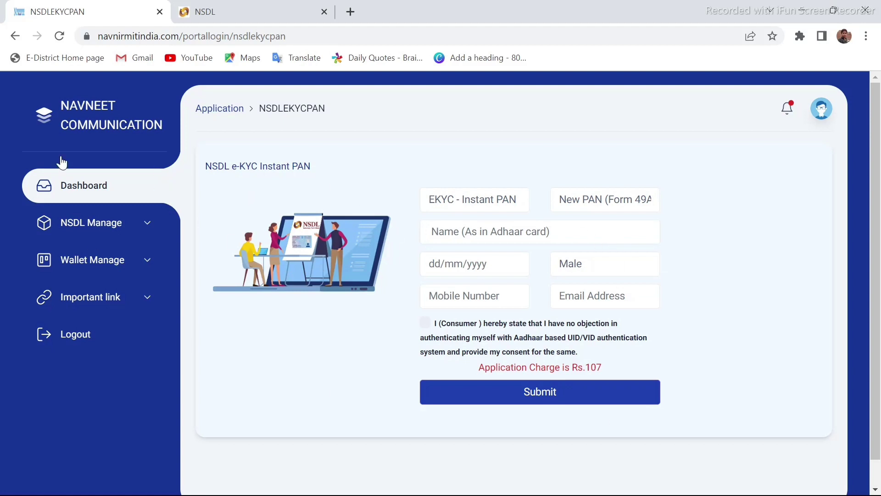
{"action": "left_click", "coordinate": [16, 37]}
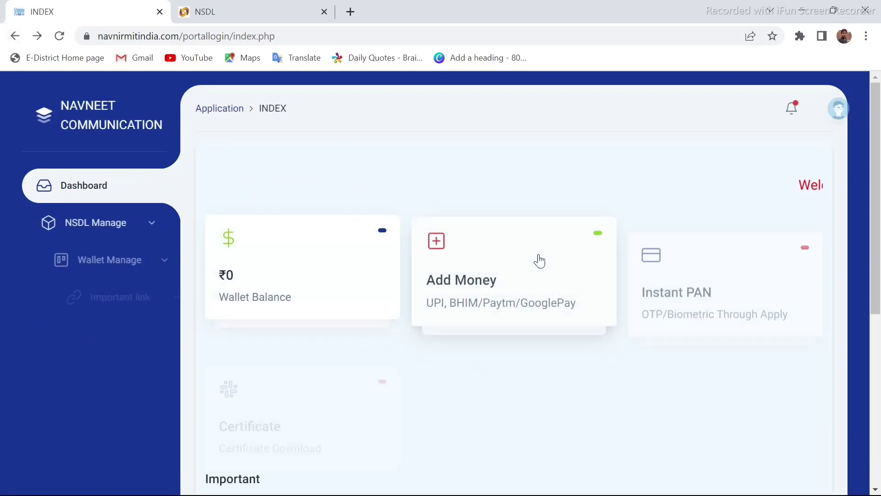
- Examine the quick add money page's amount field and payment mode charges, and return to the dashboard
{"action": "left_click", "coordinate": [492, 274]}
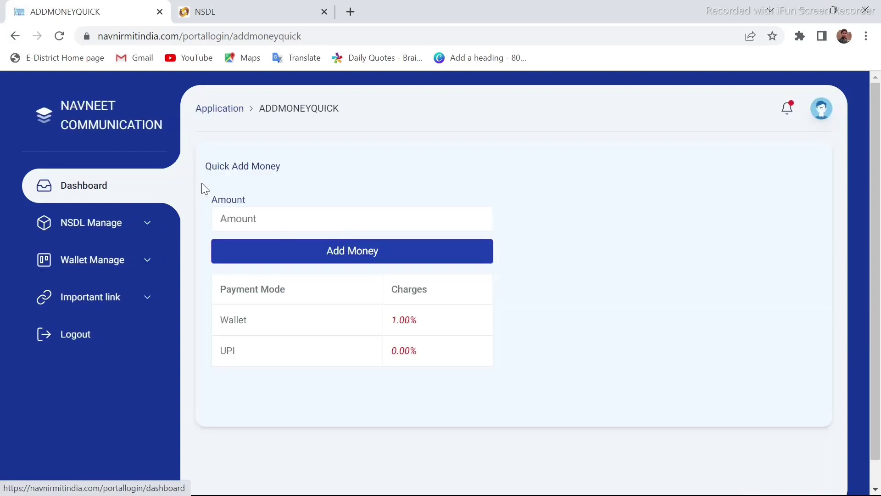
{"action": "left_click", "coordinate": [265, 219]}
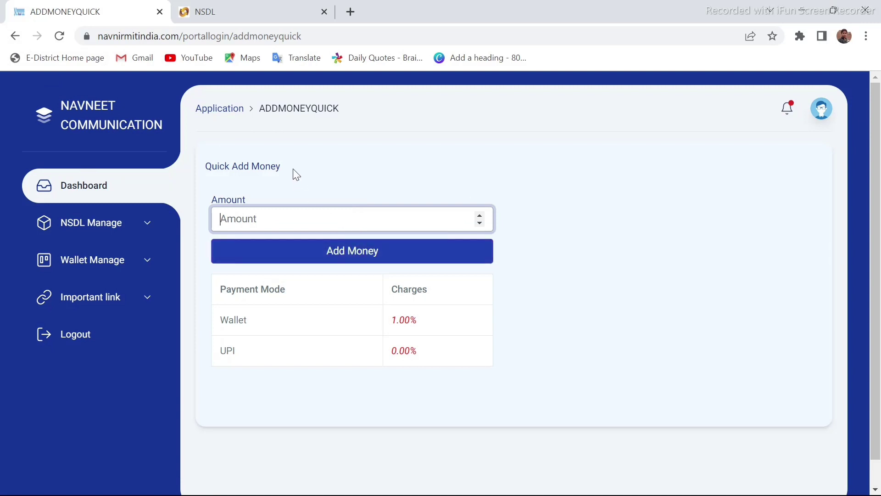
{"action": "left_click", "coordinate": [16, 36]}
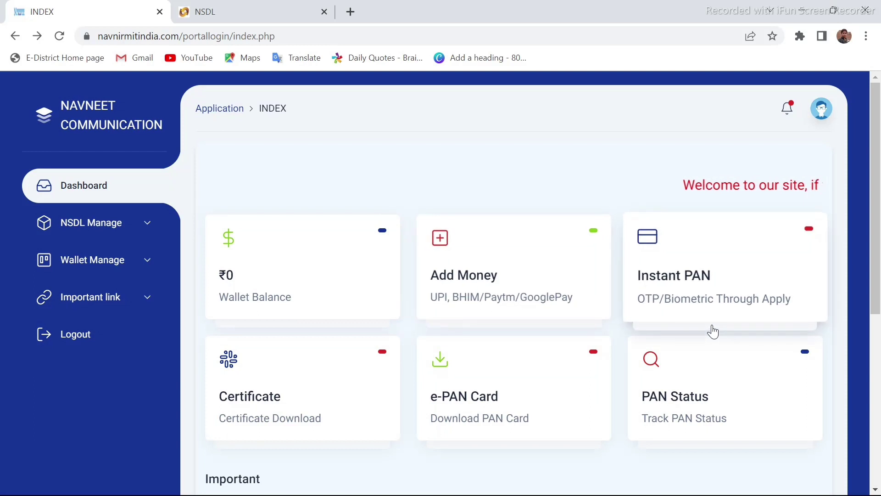
{"action": "left_click", "coordinate": [713, 311]}
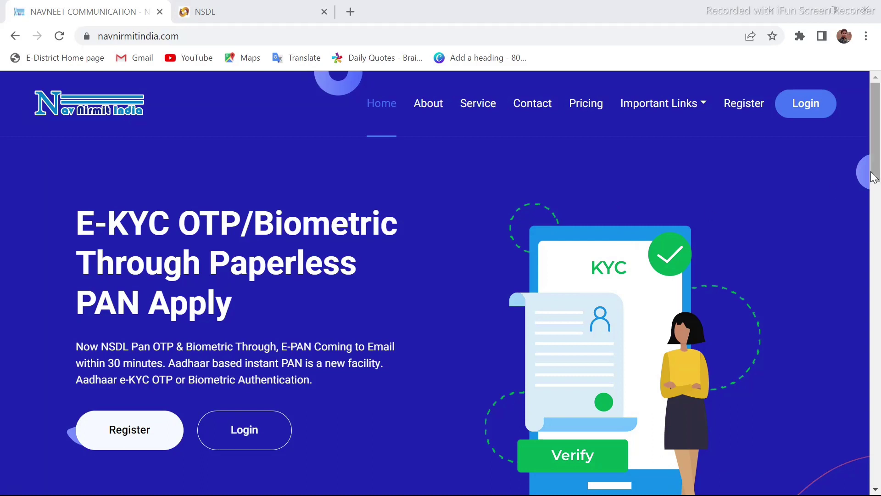
- Examine the support phone contacts and WhatsApp support details in the home page footer
{"action": "left_click_drag", "start_coordinate": [876, 178], "coordinate": [877, 461]}
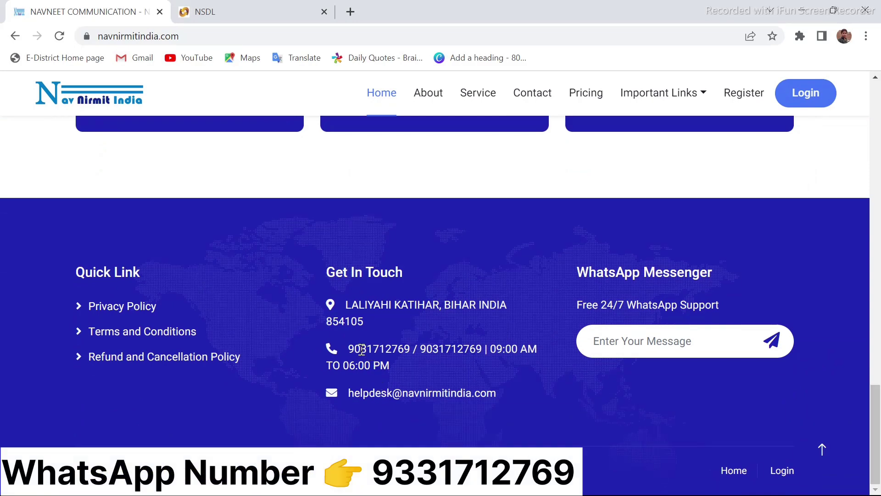
{"action": "left_click_drag", "start_coordinate": [362, 350], "coordinate": [451, 351]}
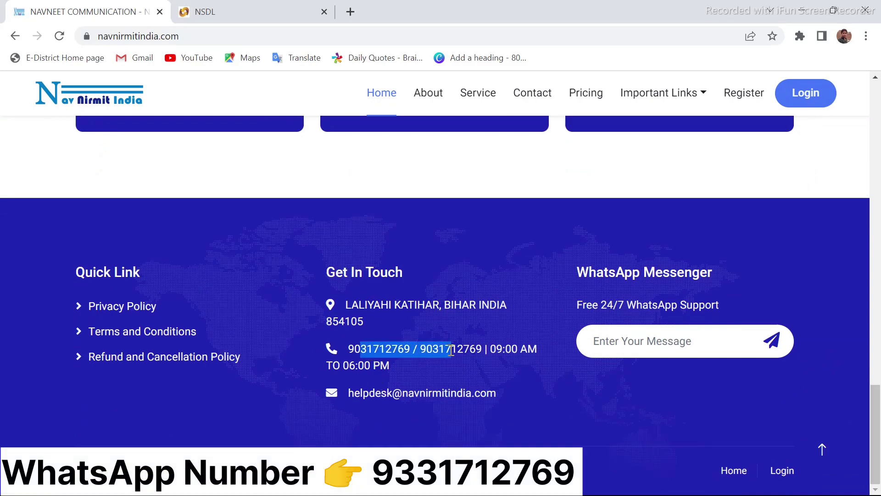
{"action": "left_click", "coordinate": [471, 377]}
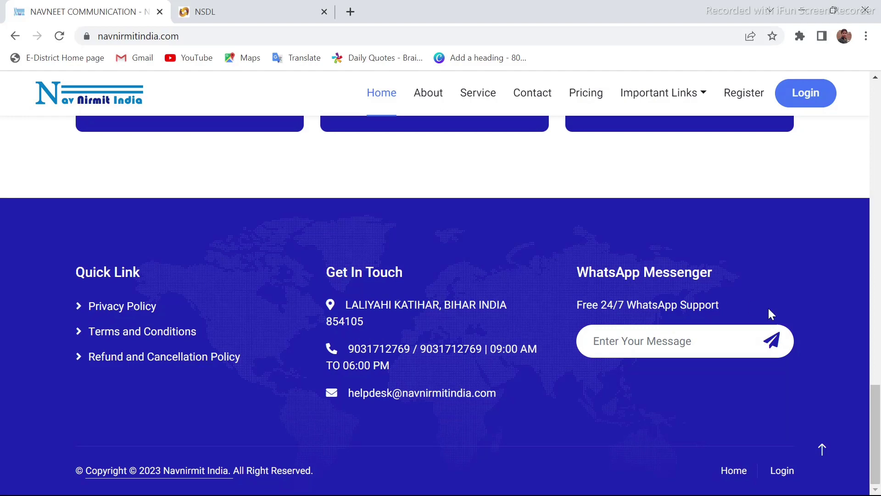
{"action": "left_click_drag", "start_coordinate": [874, 393], "coordinate": [850, 68]}
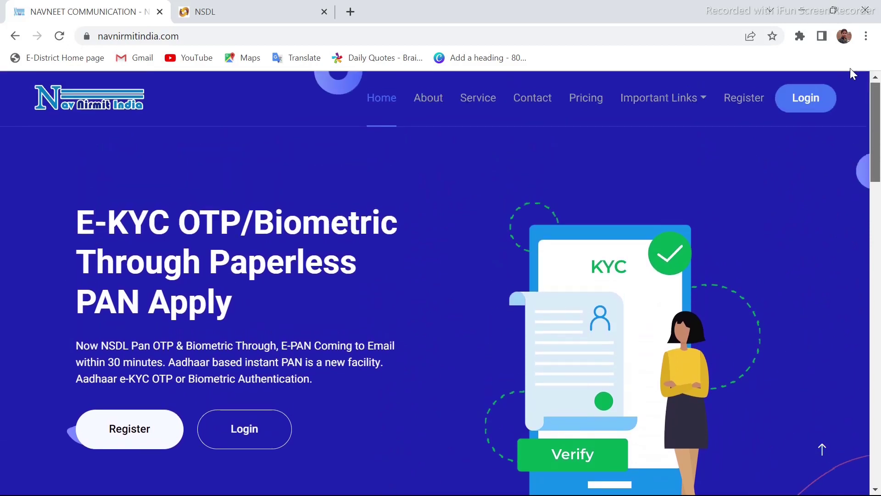